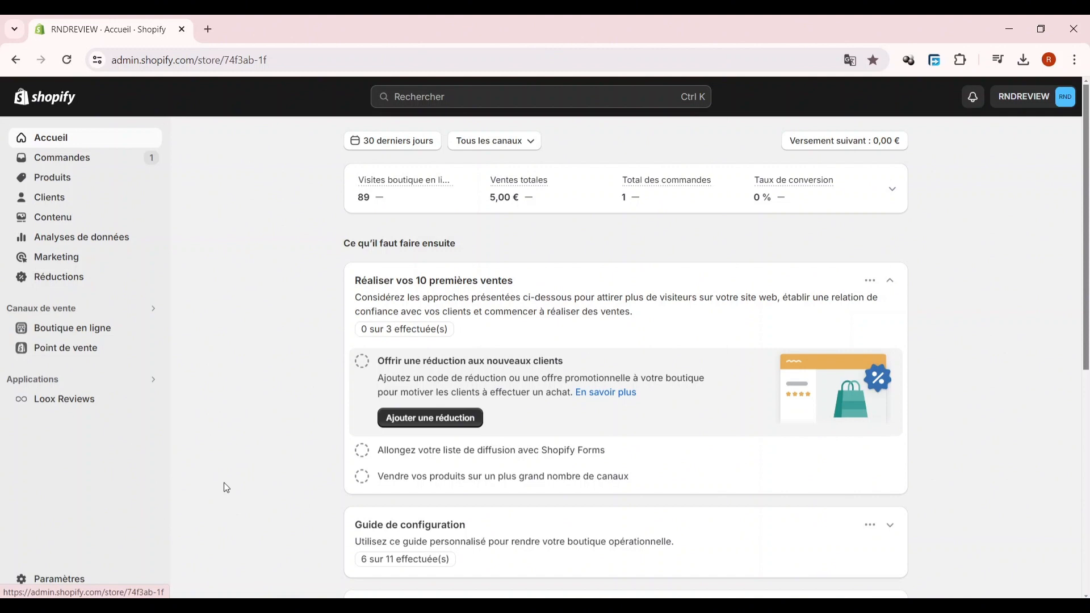
- Open the Shopify App Store from the store's apps and sales channels settings
left_click(86, 580)
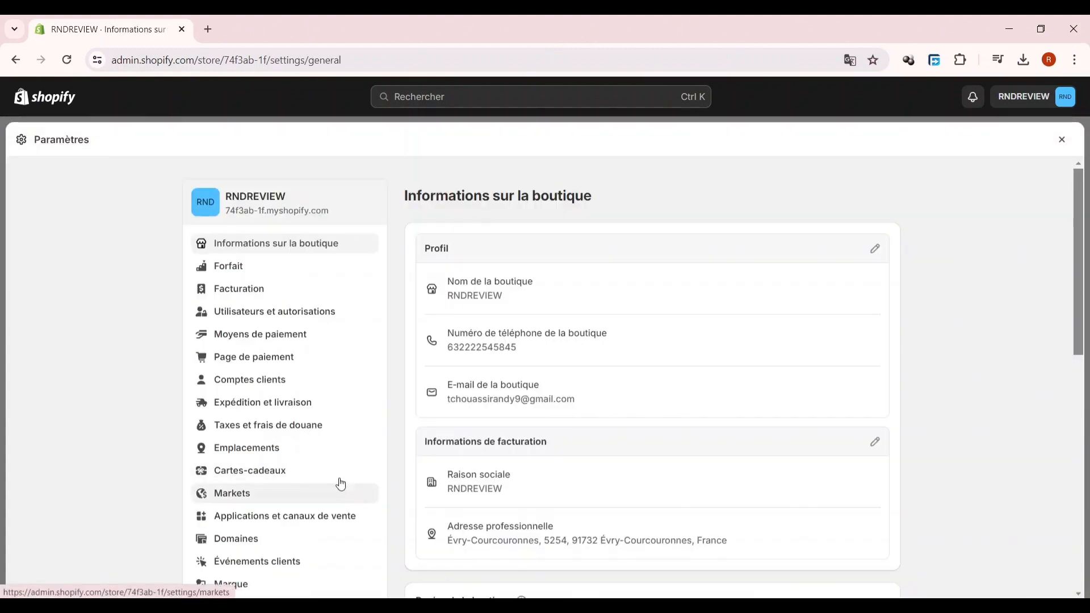
scroll(301, 409, "down", 1)
scroll(298, 420, "down", 1)
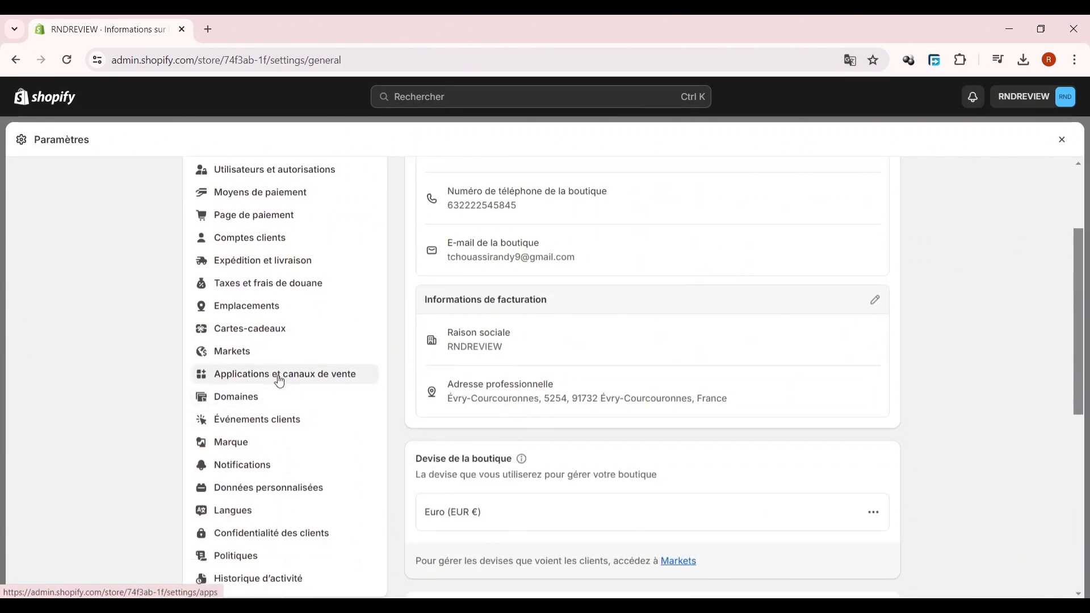
left_click(311, 385)
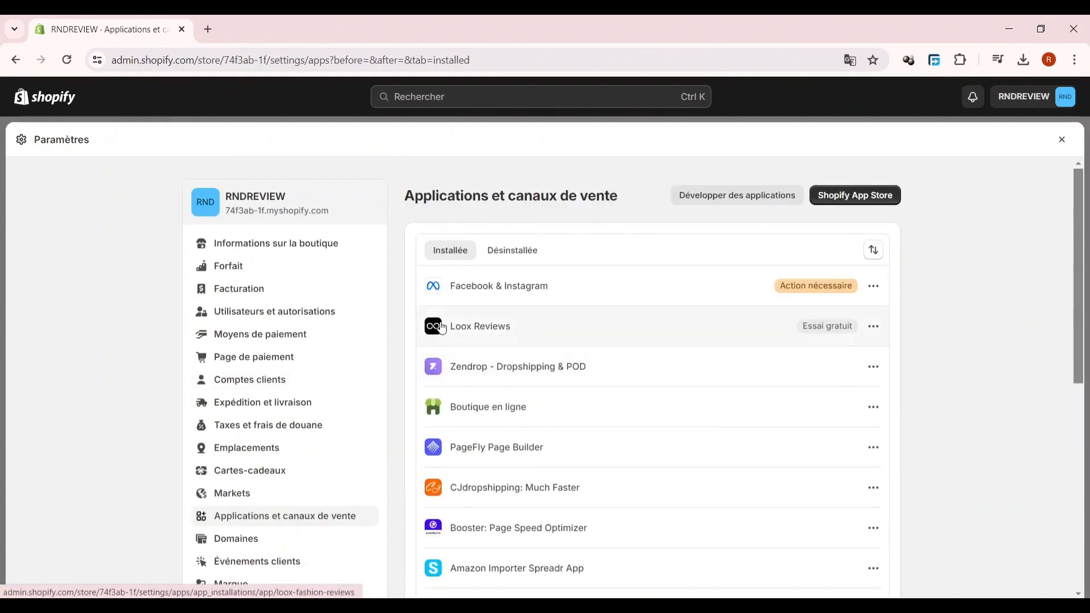
left_click(852, 201)
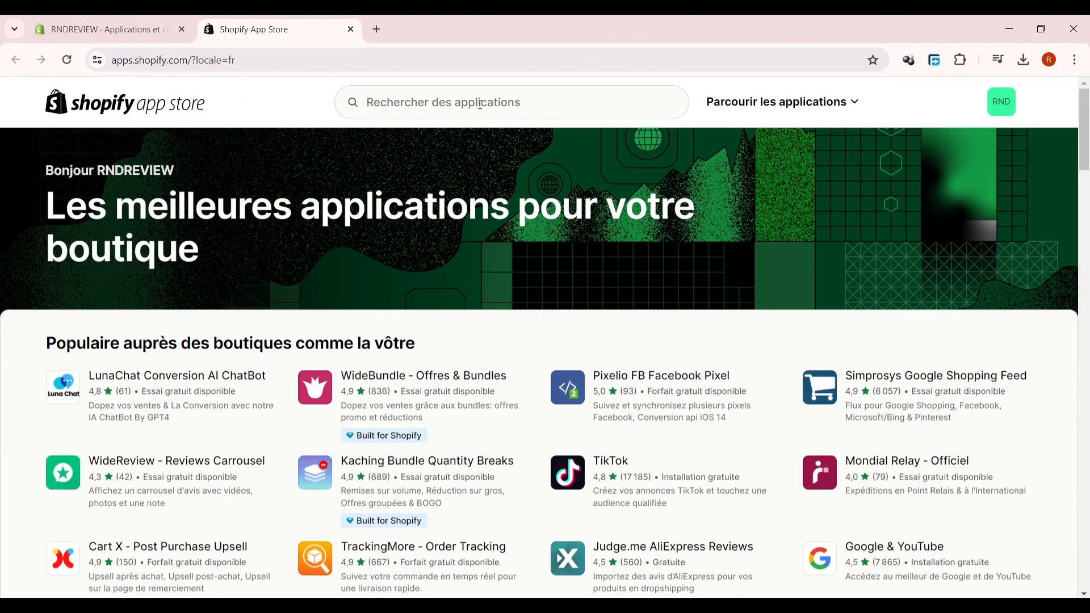
- Search the app store for "pre order" apps
left_click(480, 105)
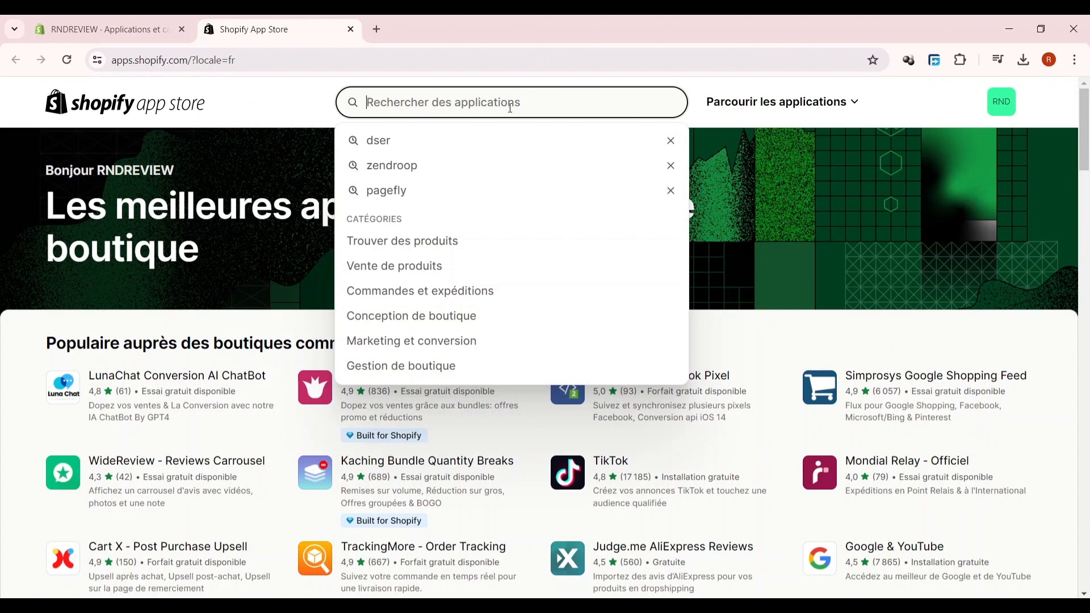
type("preso")
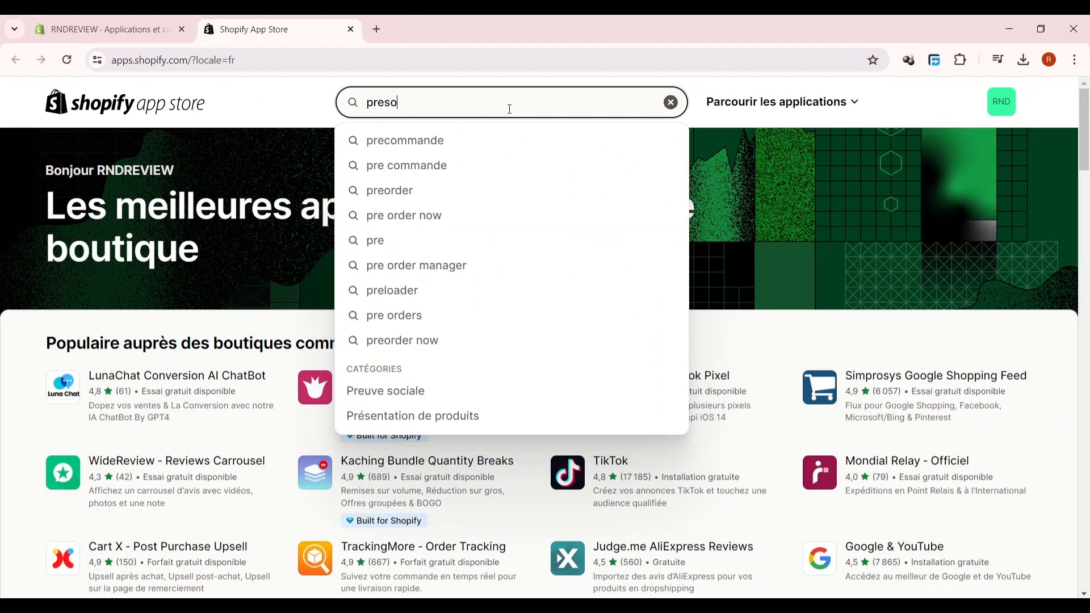
type("rder")
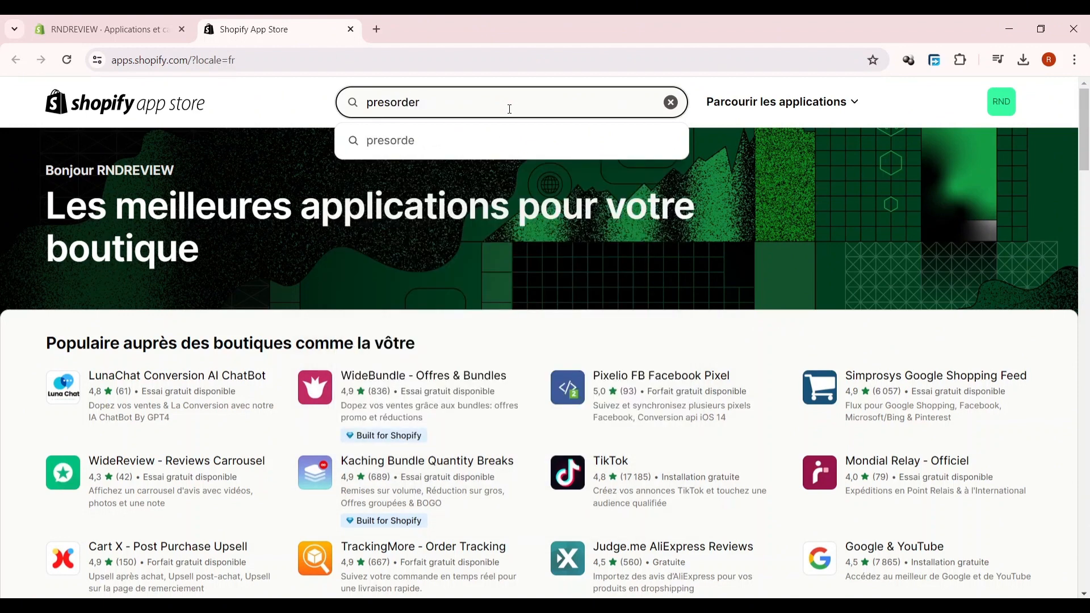
left_click(392, 99)
key("BackSpace")
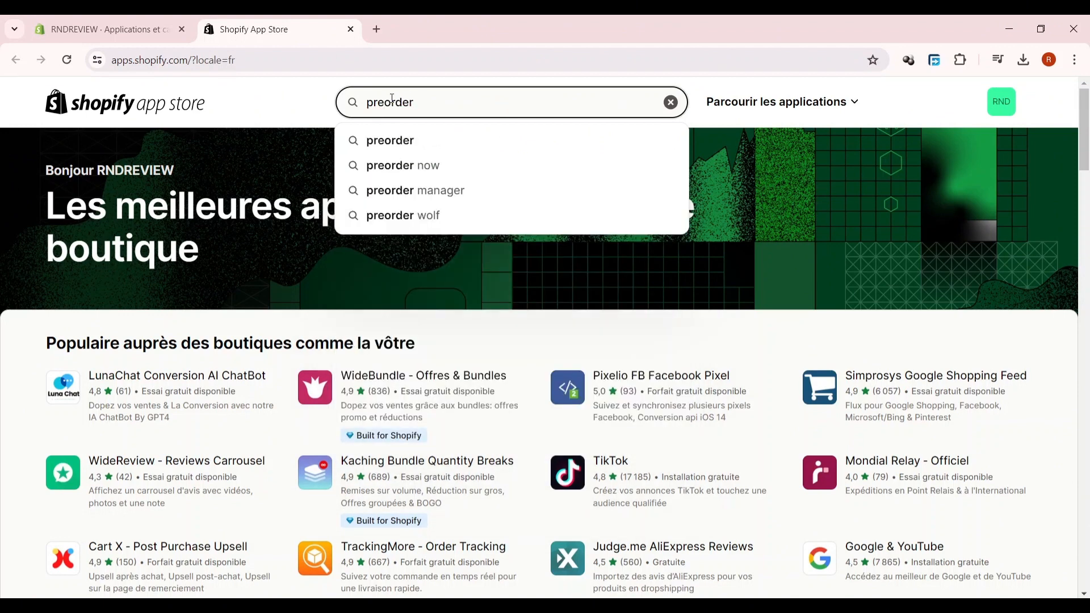
key("Return")
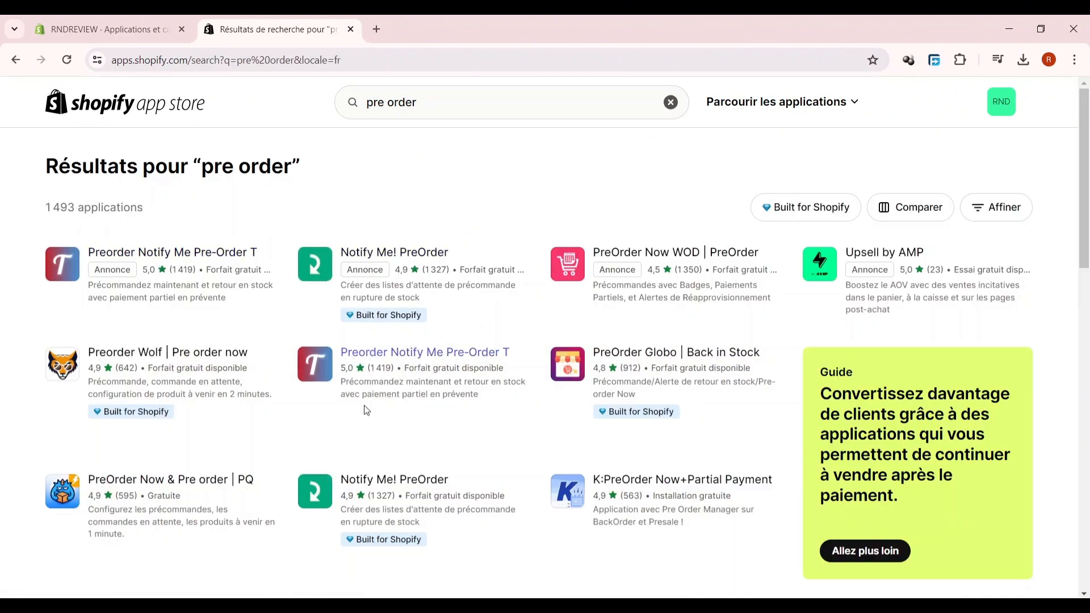
- Open the EZ PreOrder: Presale Manager listing from the search results
scroll(342, 391, "down", 1)
scroll(342, 390, "down", 2)
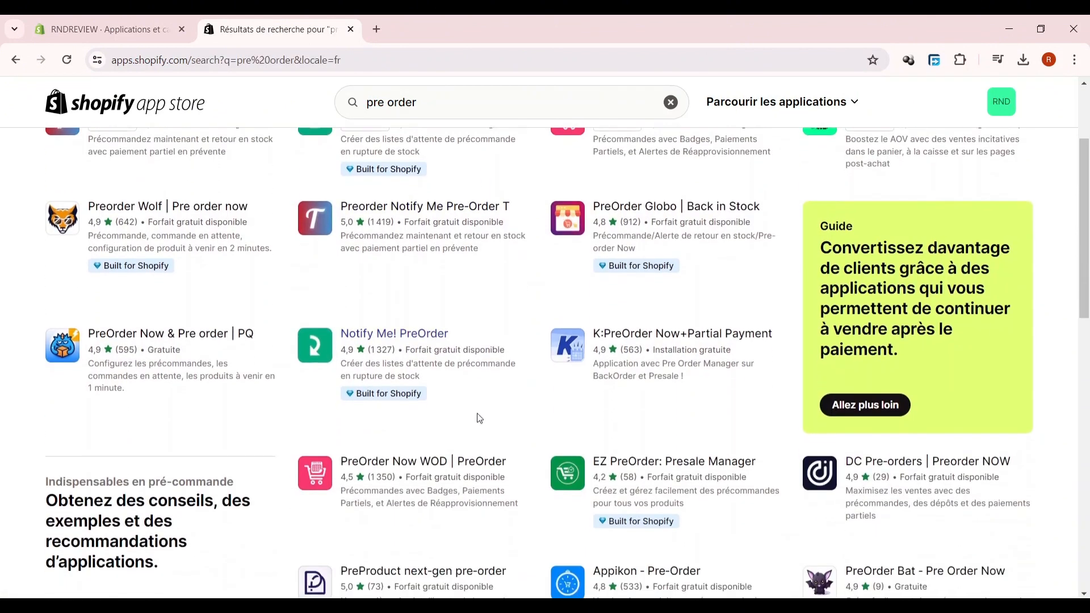
scroll(476, 418, "down", 1)
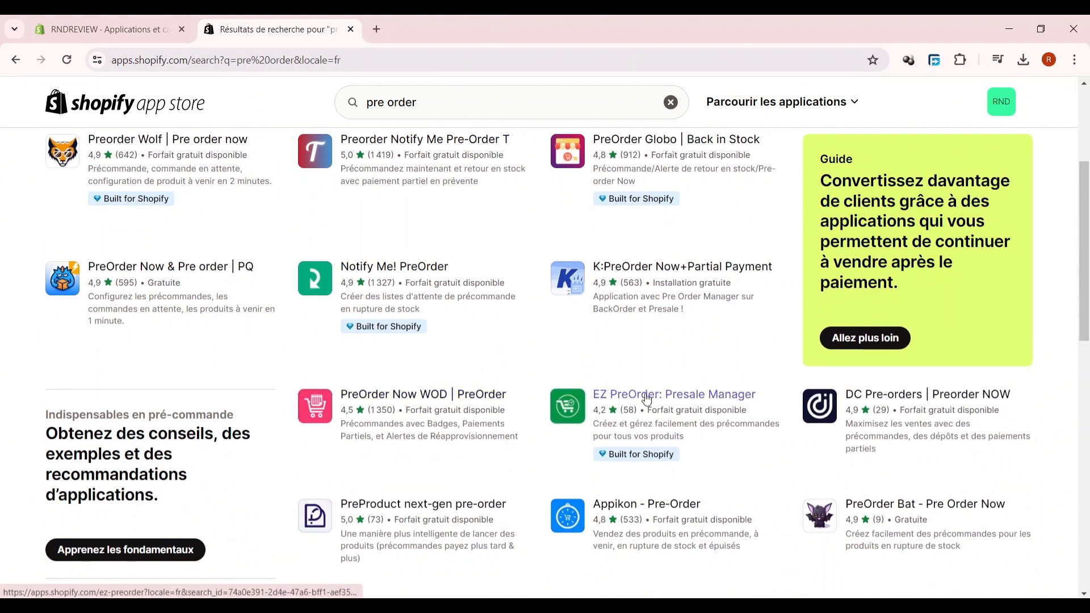
left_click(668, 401)
- Review the EZ PreOrder listing's features and install the app on the store, granting the requested data access
scroll(341, 360, "down", 2)
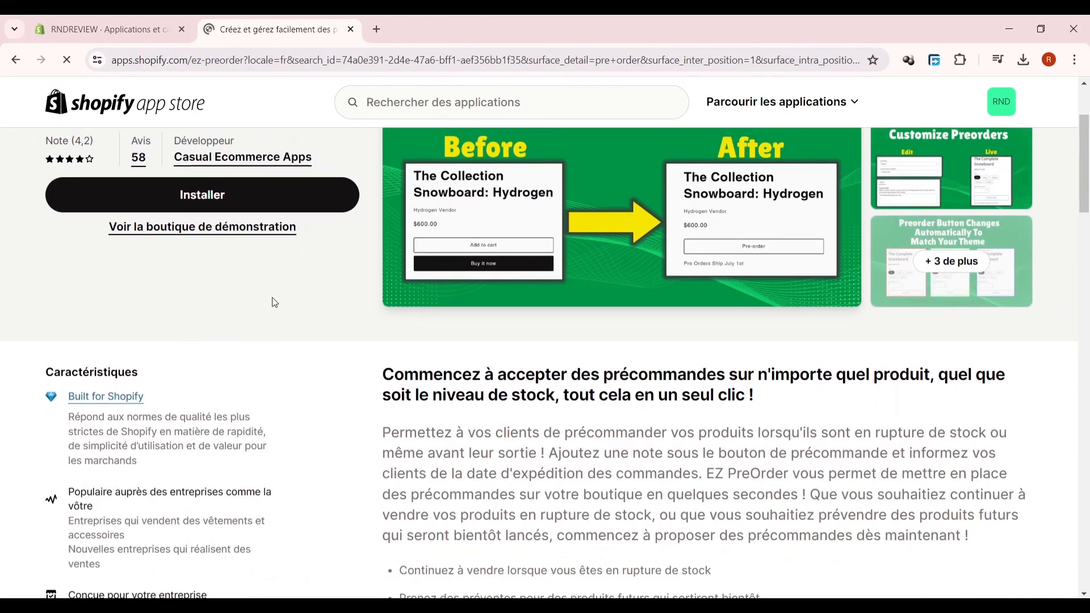
scroll(328, 360, "down", 1)
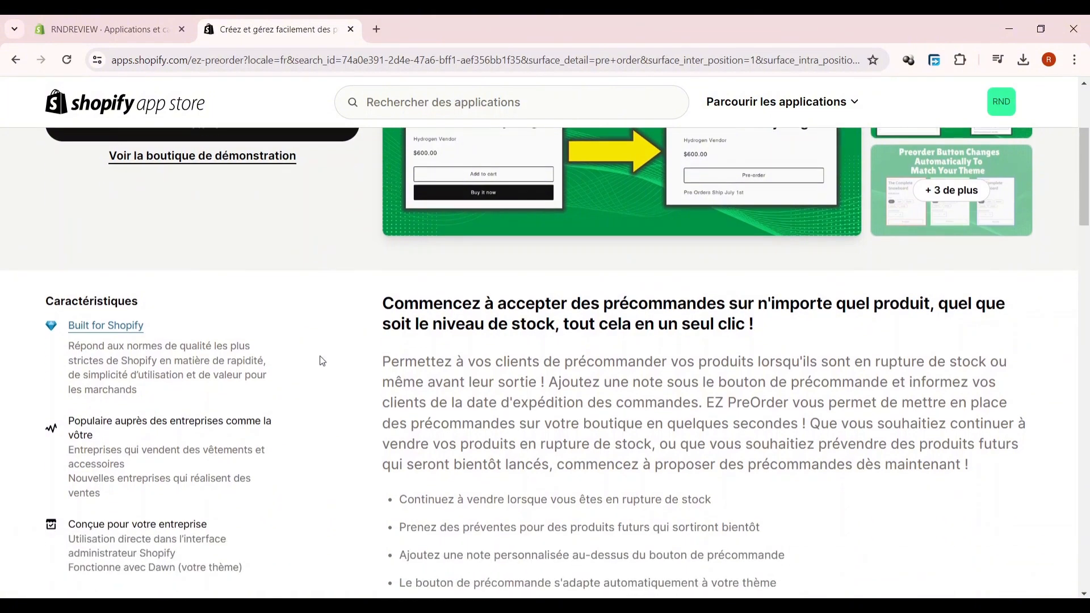
scroll(280, 346, "up", 1)
scroll(281, 349, "down", 1)
scroll(290, 352, "up", 3)
scroll(300, 341, "down", 10)
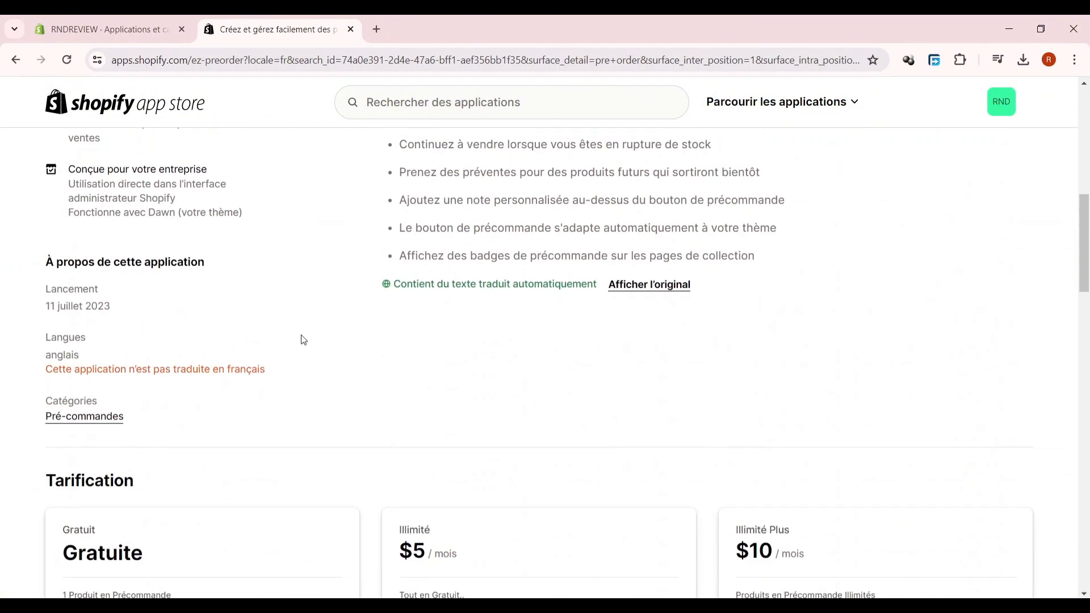
scroll(261, 374, "up", 10)
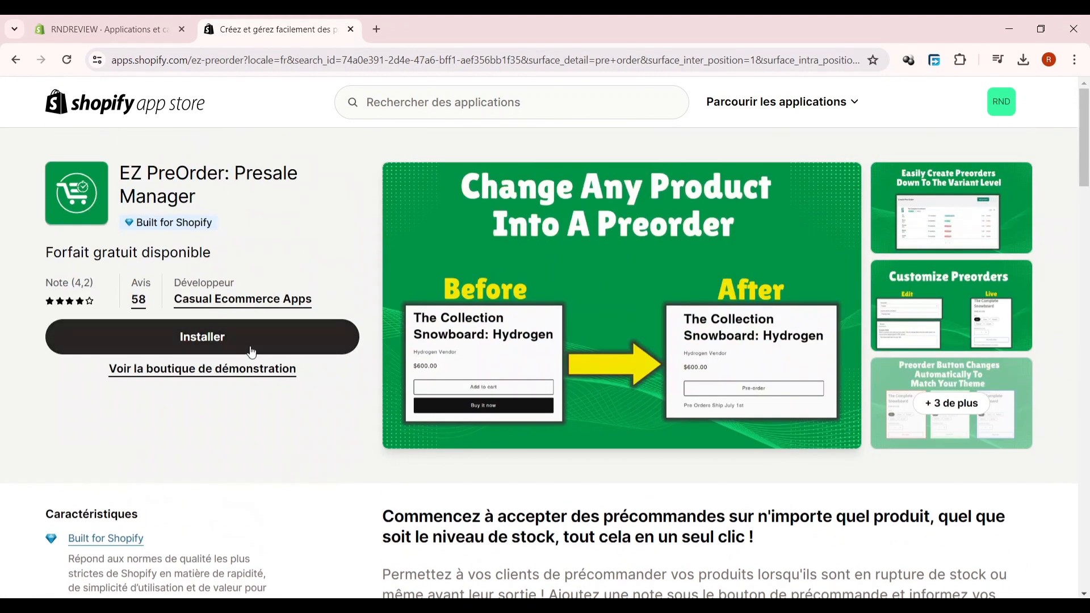
left_click(213, 332)
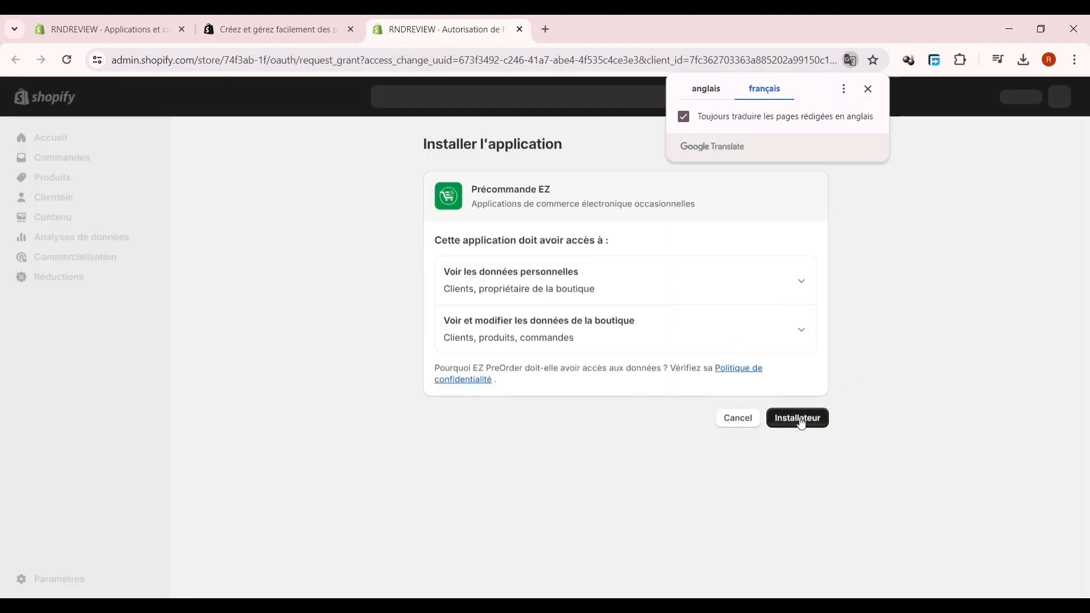
left_click(799, 419)
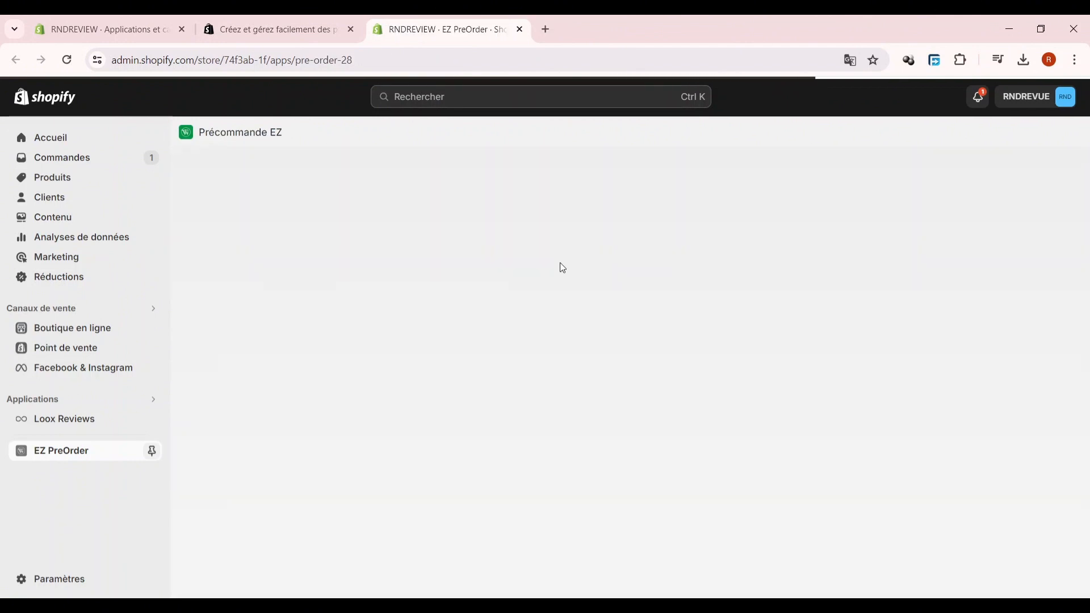
- Enable the EZ PreOrder theme extension on the Dawn theme, save the theme and exit the theme editor
scroll(669, 389, "down", 3)
scroll(650, 388, "up", 3)
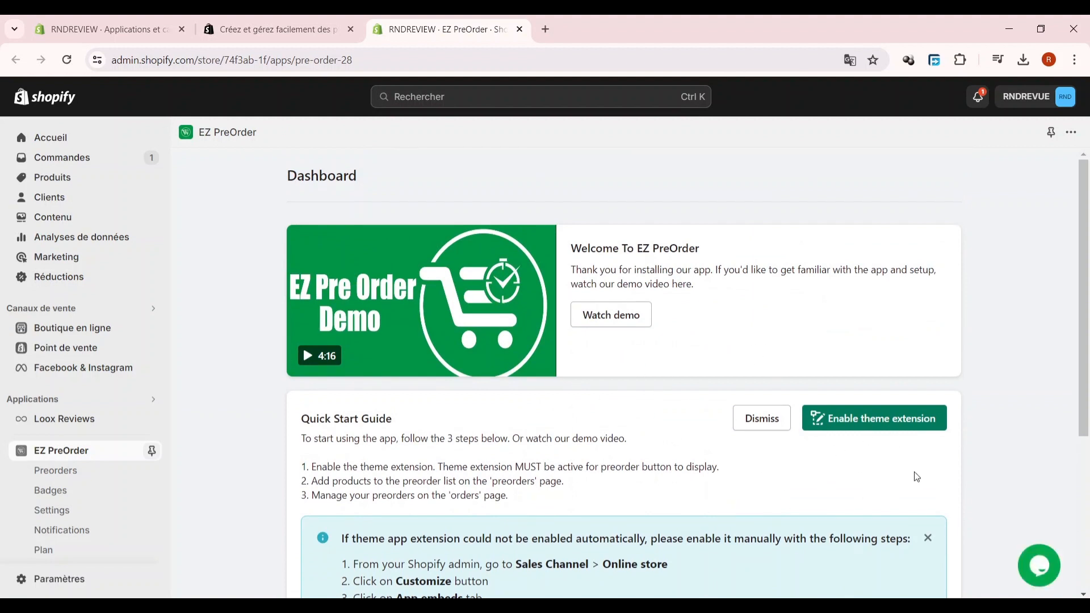
left_click(889, 426)
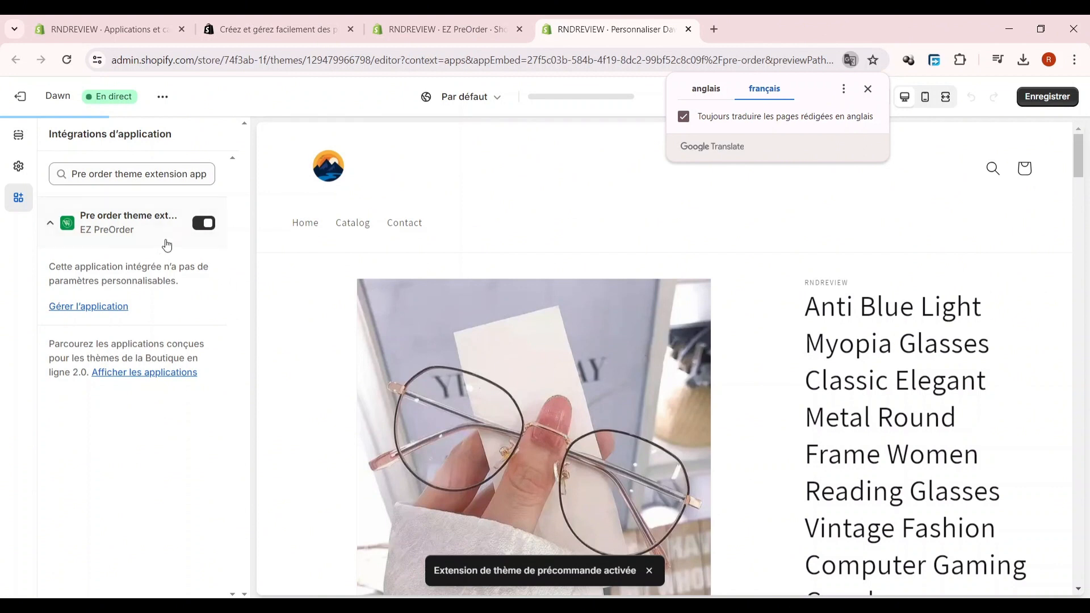
left_click(1061, 98)
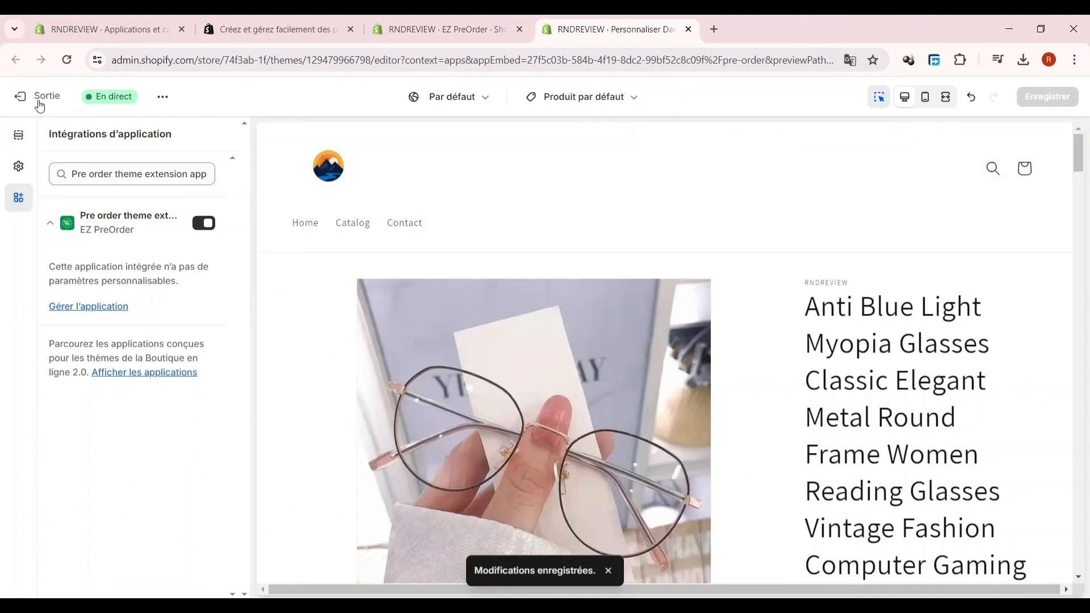
left_click(21, 96)
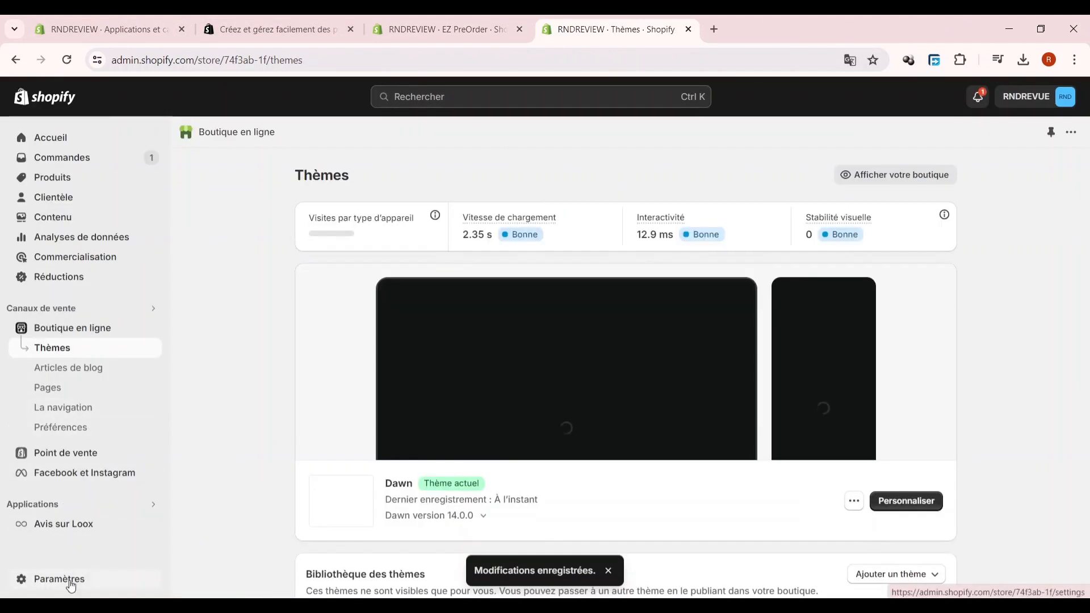
- Reopen the EZ PreOrder app from the installed apps in the store settings
left_click(73, 578)
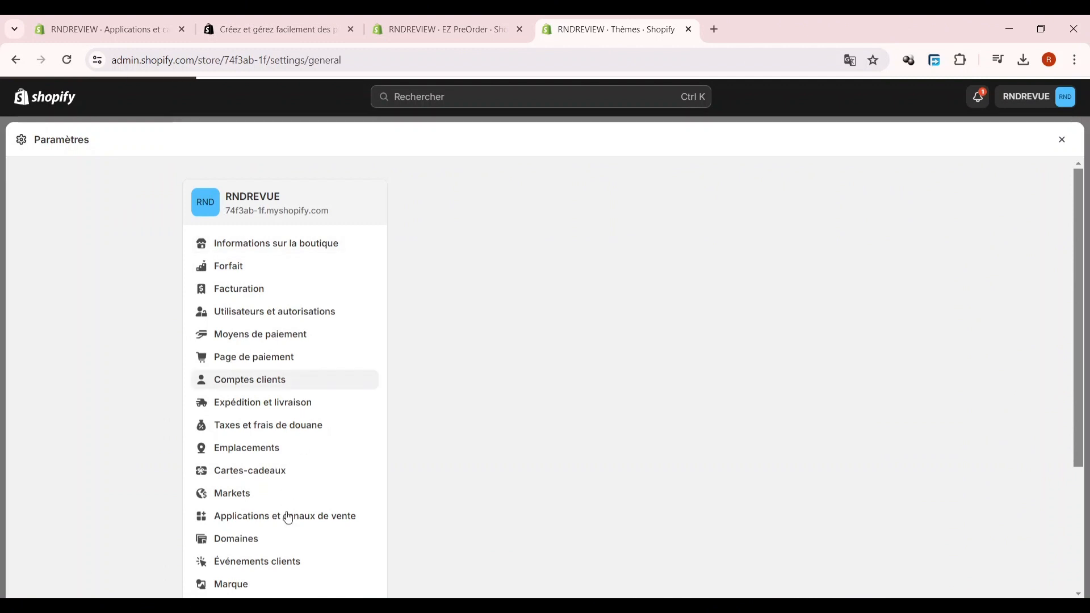
left_click(301, 516)
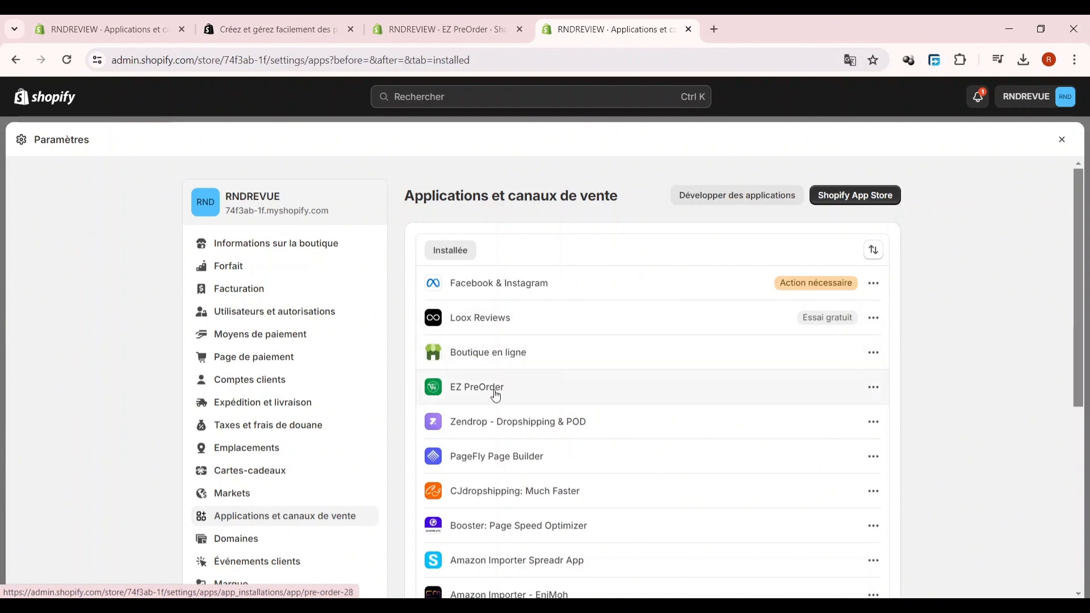
left_click(572, 392)
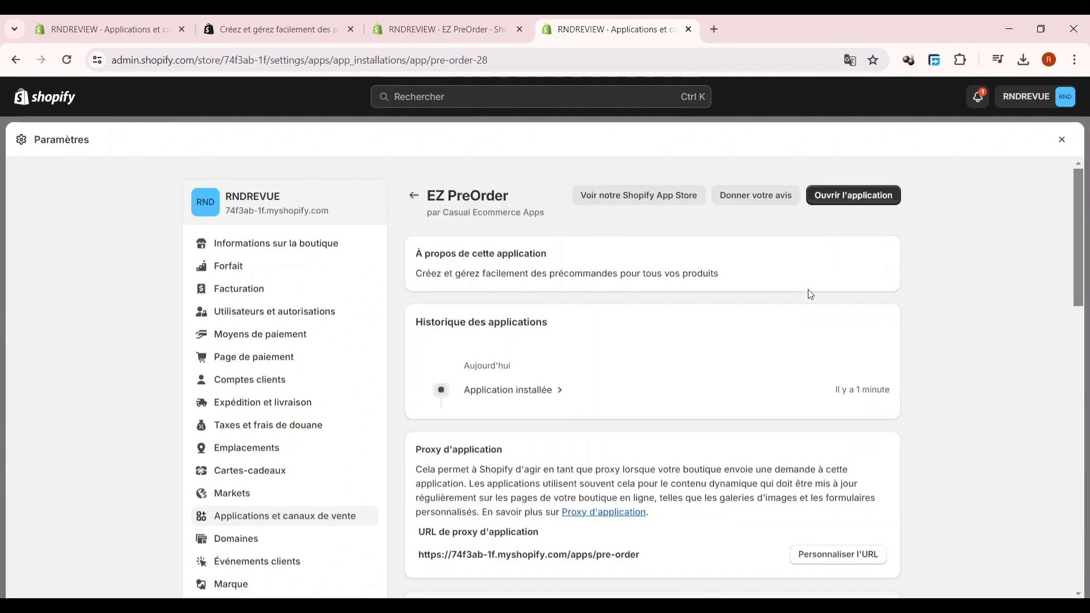
left_click(862, 196)
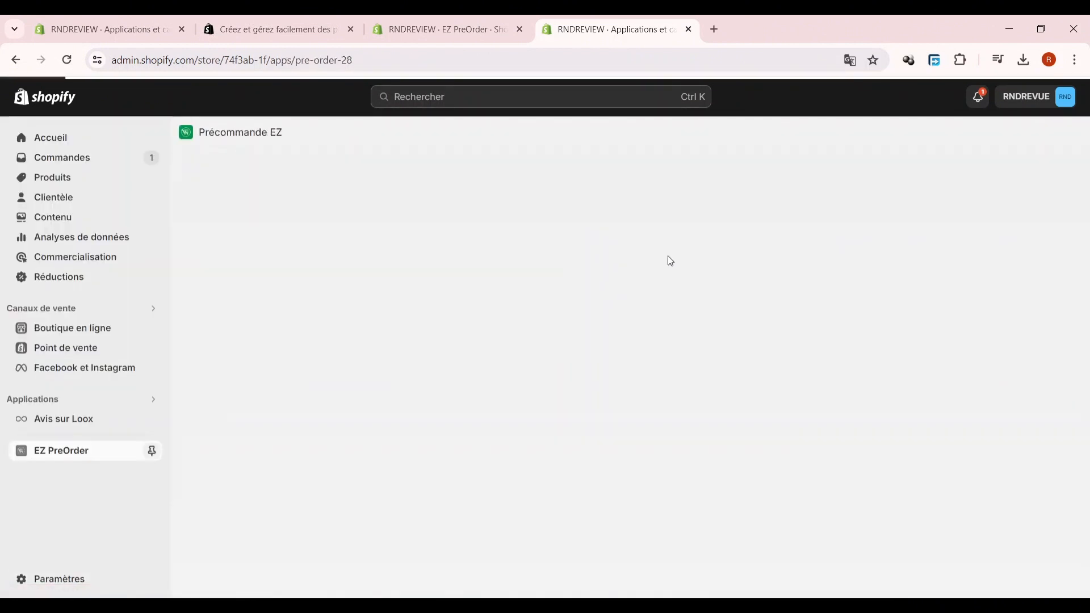
- Add the PANTALON JEANS product to the preorder list and save the selection
scroll(576, 338, "down", 3)
scroll(568, 318, "down", 1)
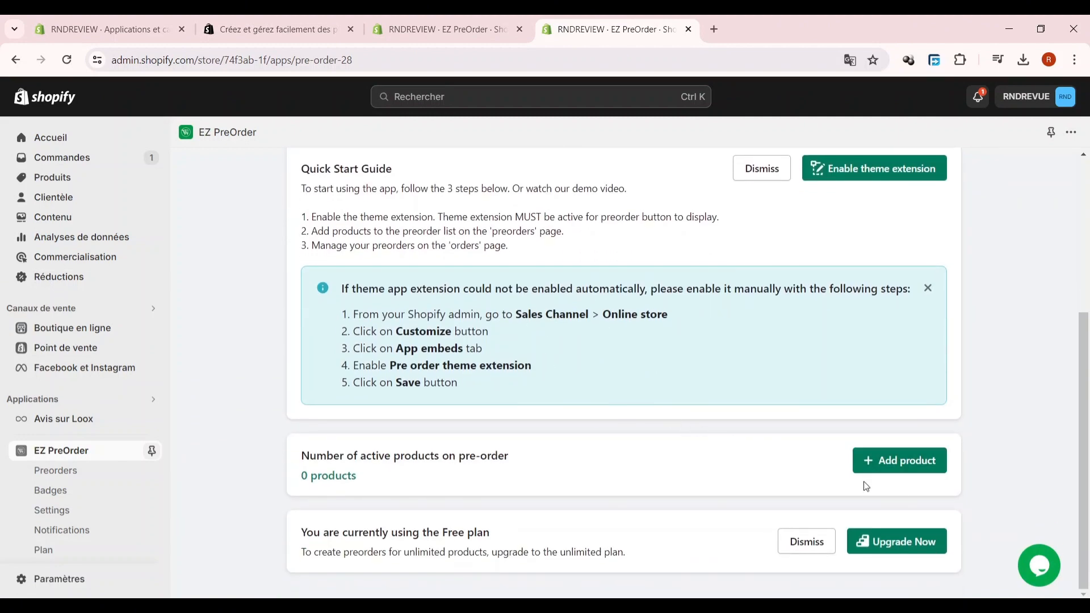
left_click(875, 468)
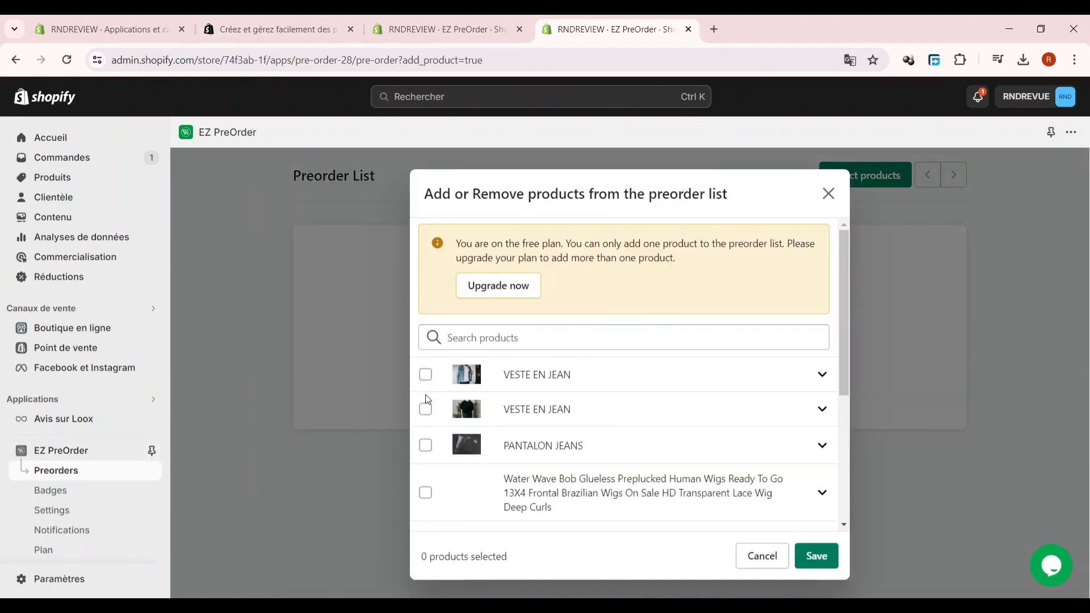
scroll(498, 403, "down", 2)
scroll(497, 395, "up", 2)
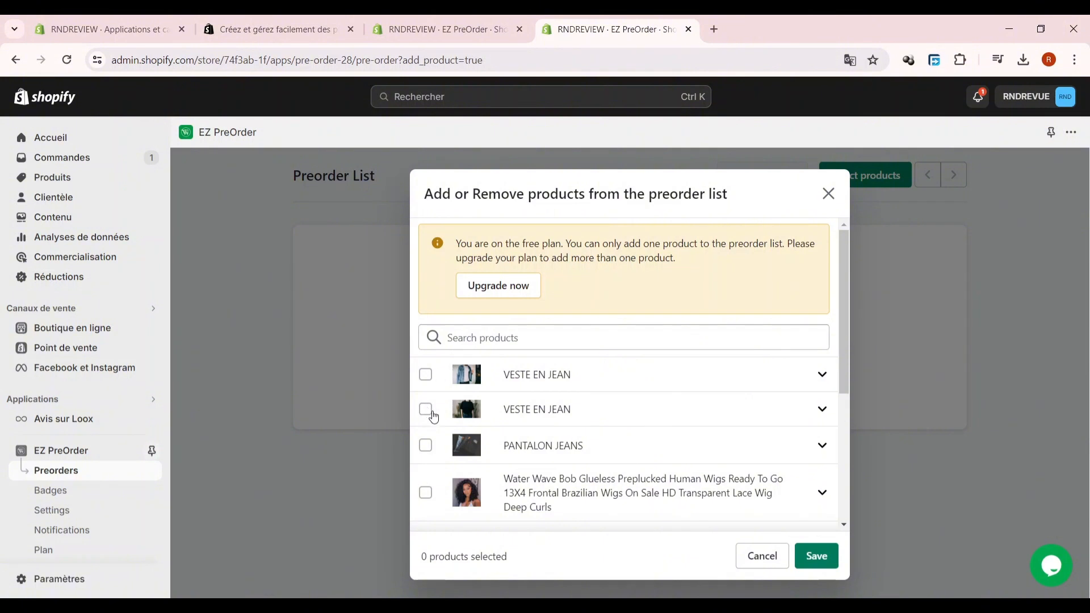
left_click(427, 446)
left_click(817, 555)
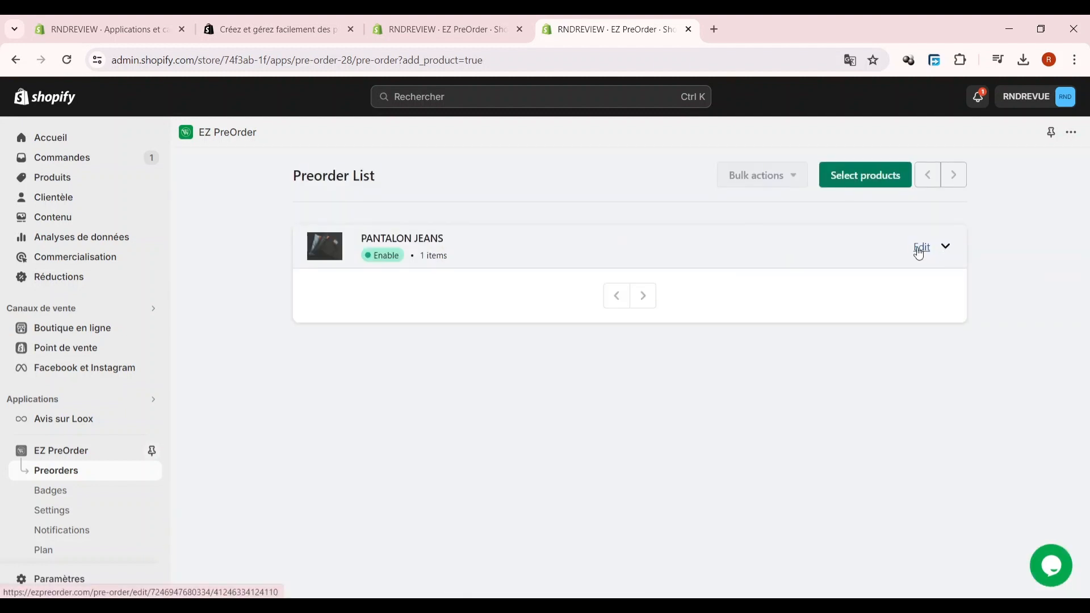
- Edit the PANTALON JEANS preorder to apply its settings to all variants and allow pre-orders under the Always condition
left_click(919, 248)
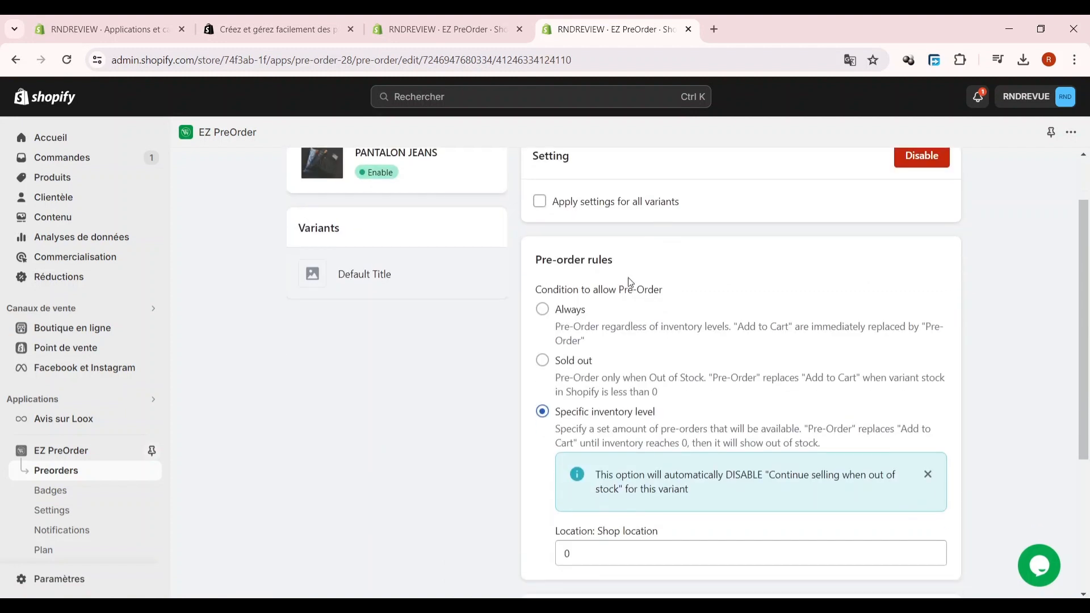
scroll(626, 282, "down", 5)
scroll(625, 272, "up", 6)
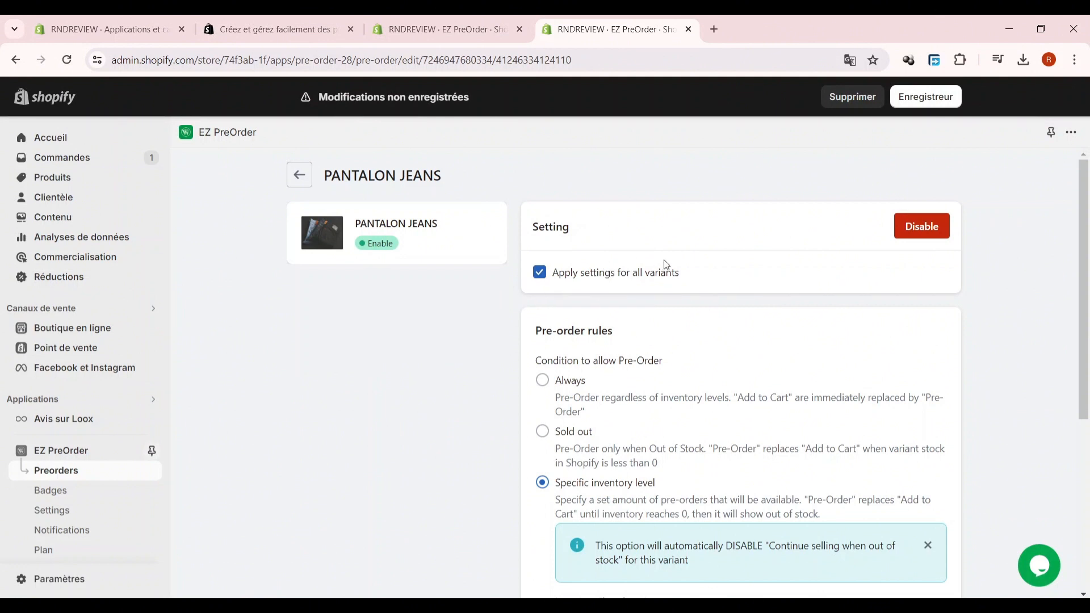
scroll(777, 292, "down", 3)
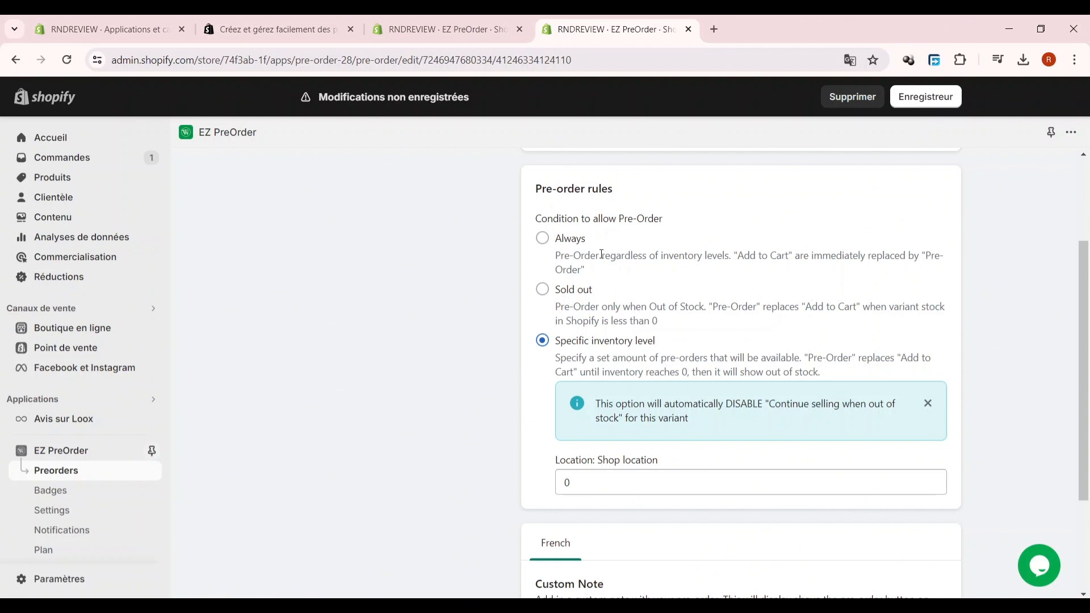
left_click(547, 243)
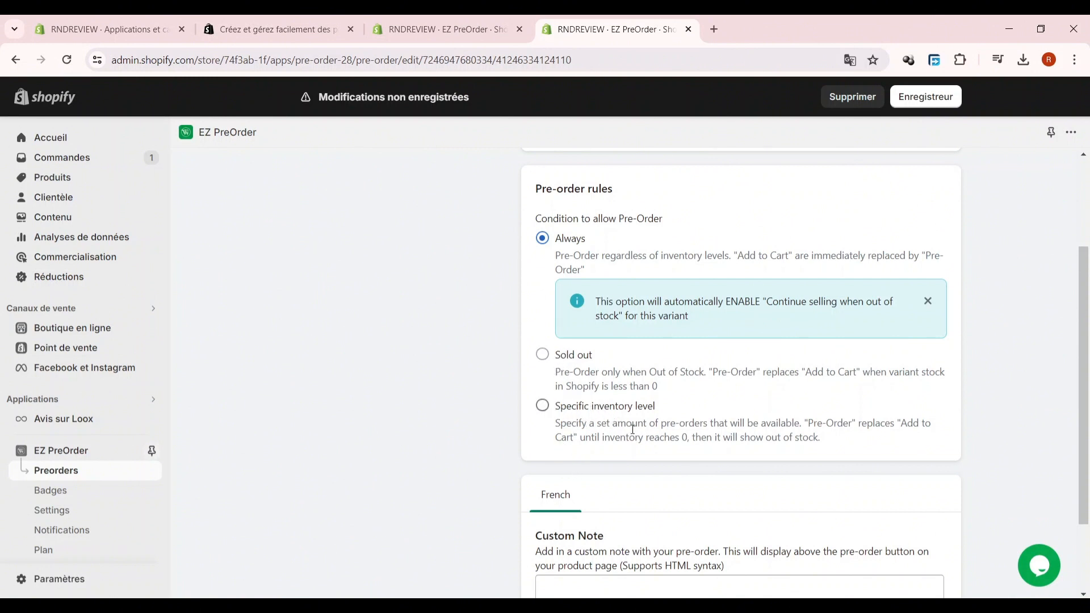
scroll(595, 367, "down", 2)
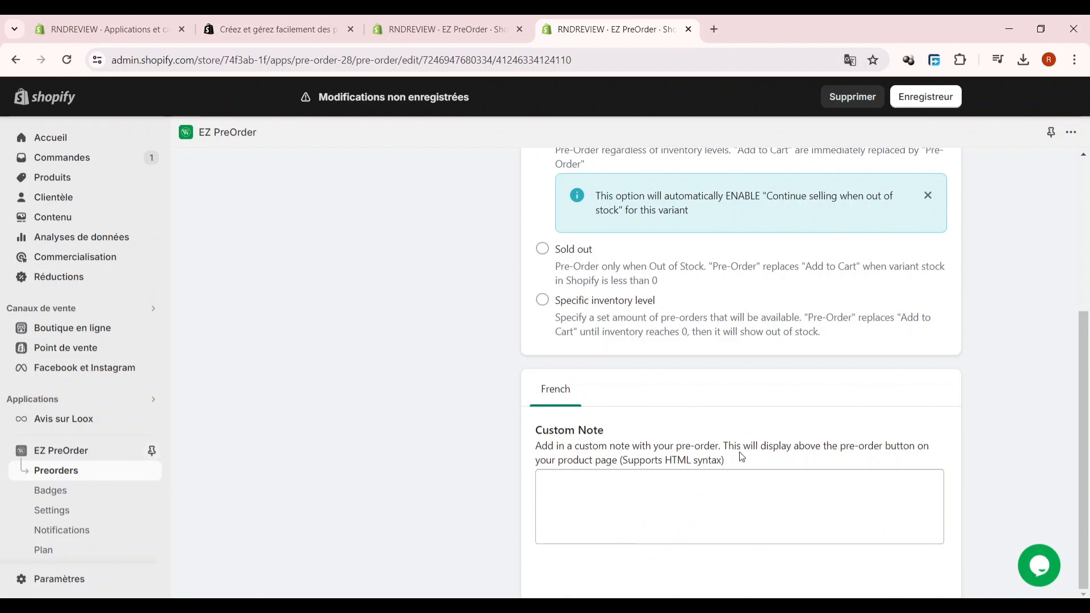
scroll(658, 437, "up", 5)
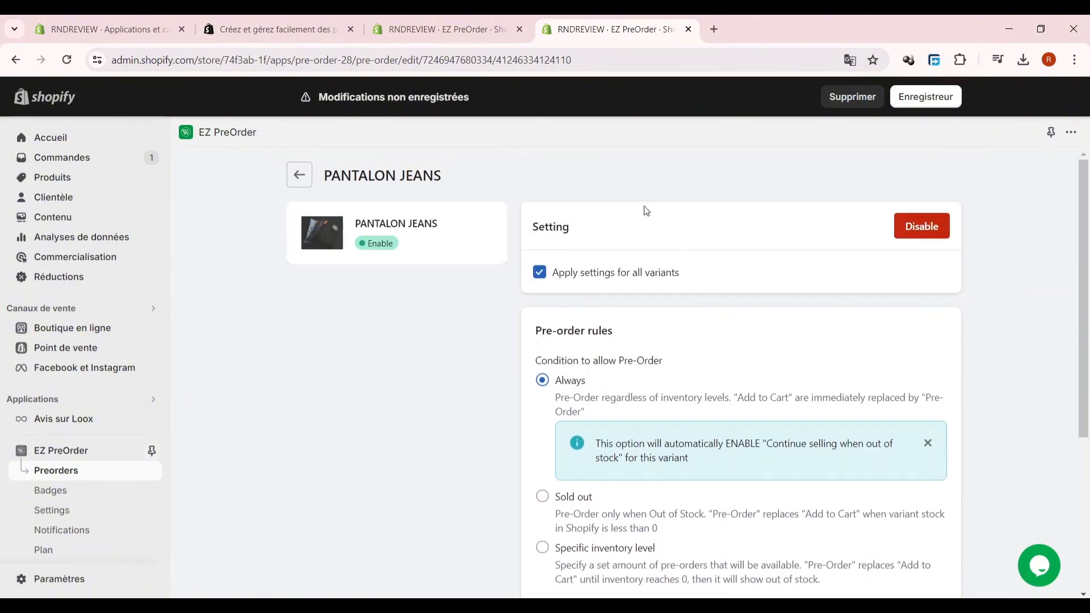
- Disable and re-enable the PANTALON JEANS preorder, and return to the preorder list with the product's variants expanded
left_click(924, 228)
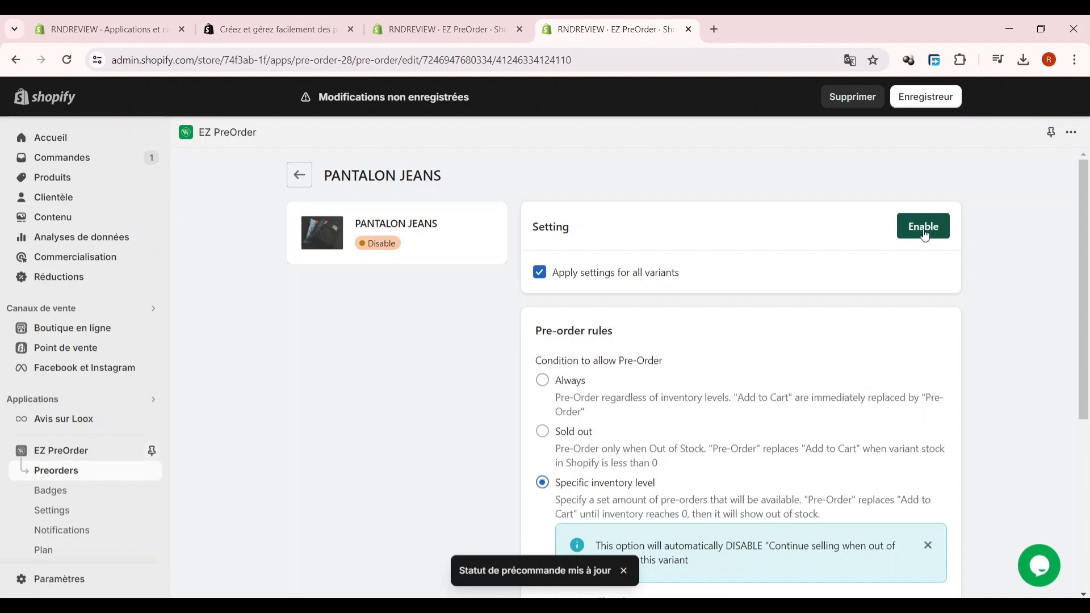
left_click(922, 228)
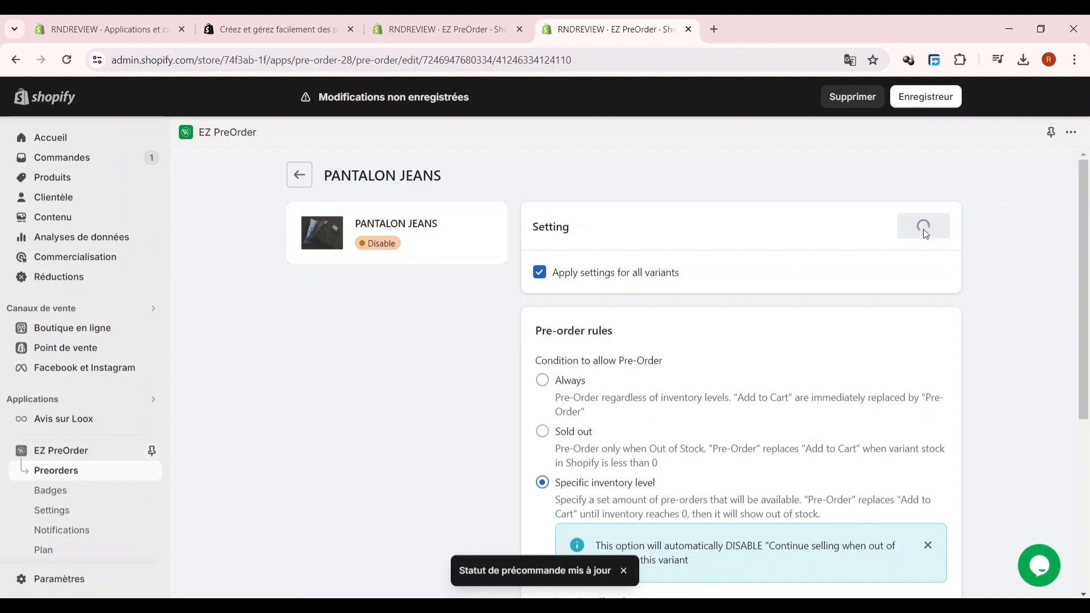
left_click(301, 175)
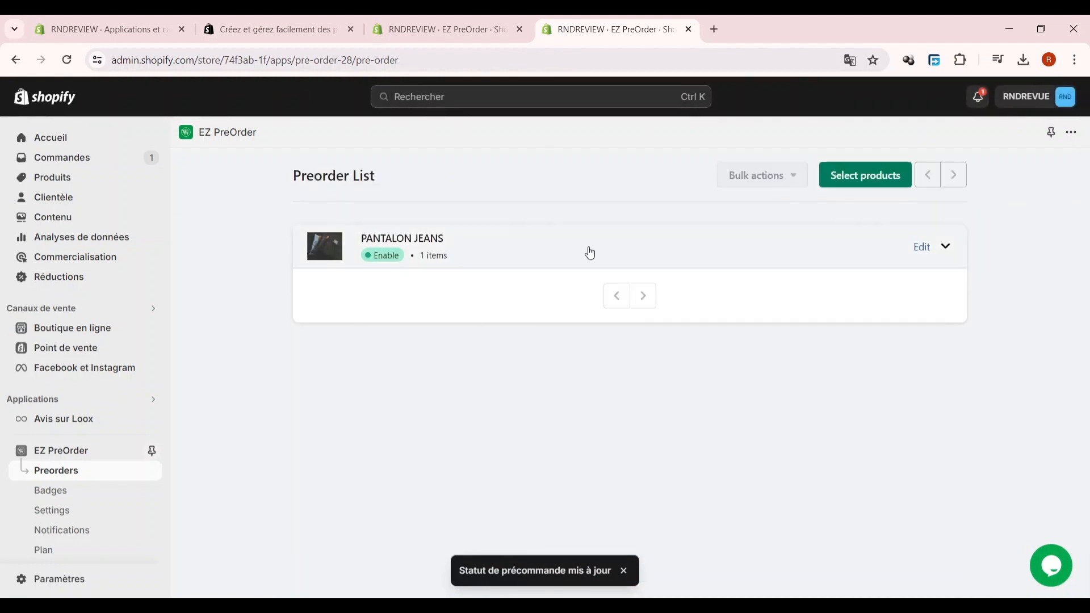
left_click(946, 248)
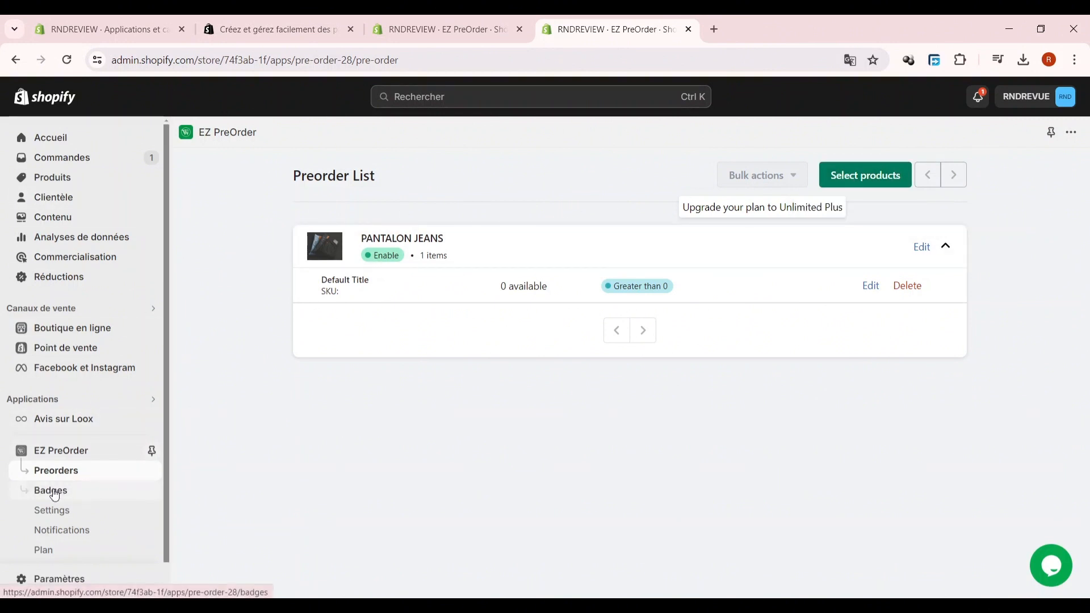
- Review the EZ PreOrder Badges page and the Settings page with its translation, fulfillment order status and CSS selector options
scroll(55, 488, "down", 1)
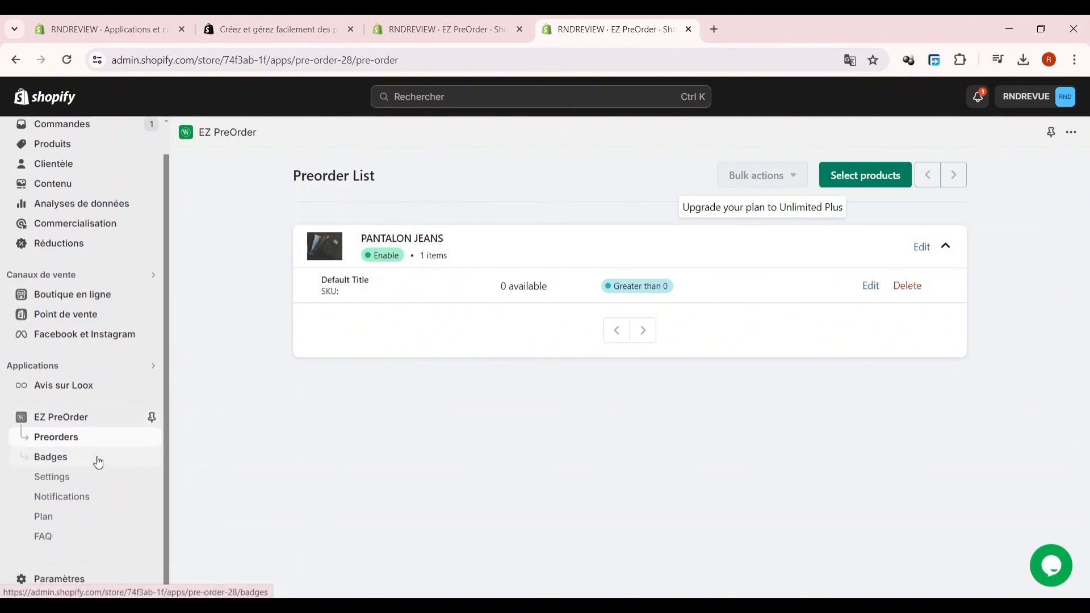
left_click(60, 465)
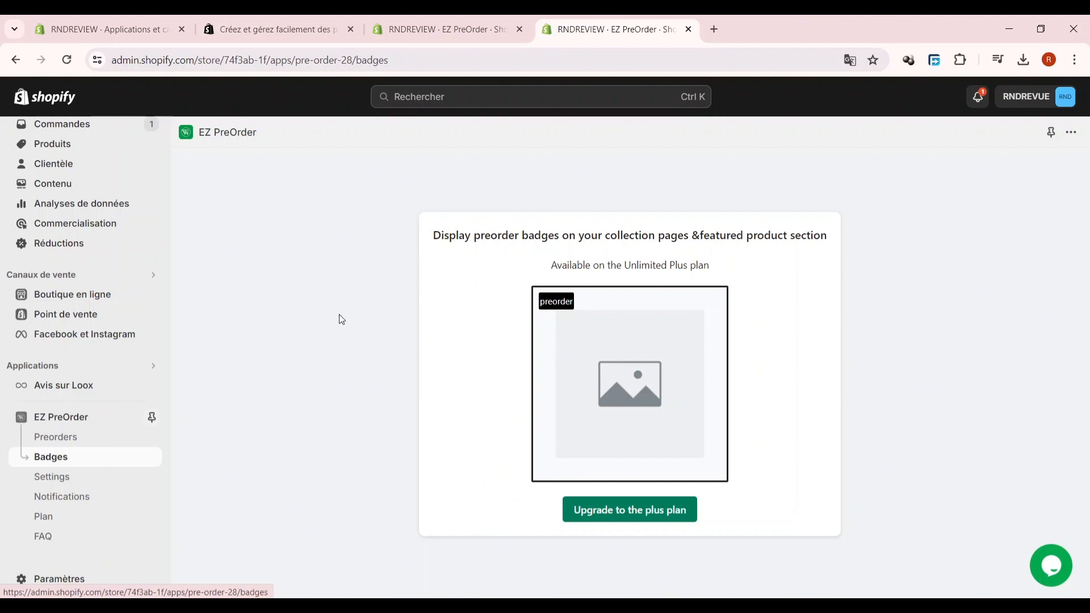
left_click(100, 478)
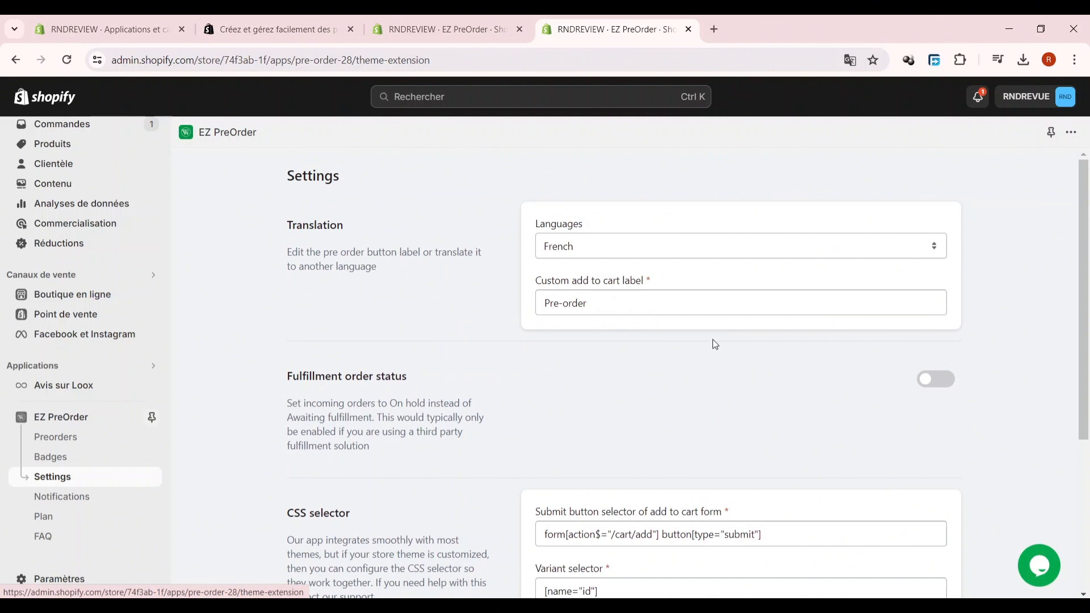
scroll(623, 382, "down", 1)
scroll(341, 443, "up", 1)
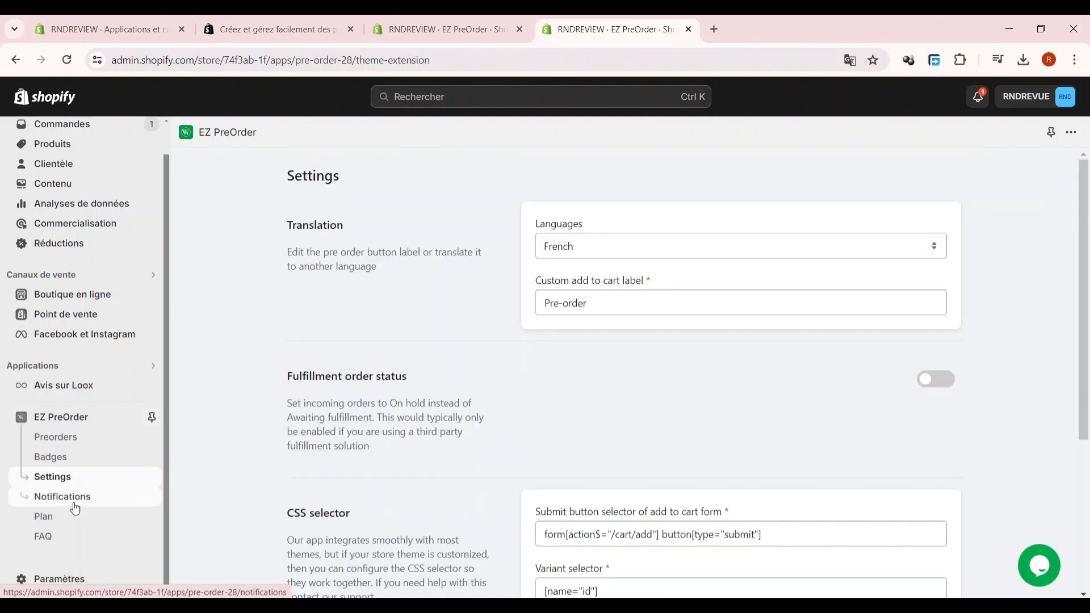
- Review the Order Confirmation email template in the EZ PreOrder notifications and look at the available subscription plans
left_click(71, 499)
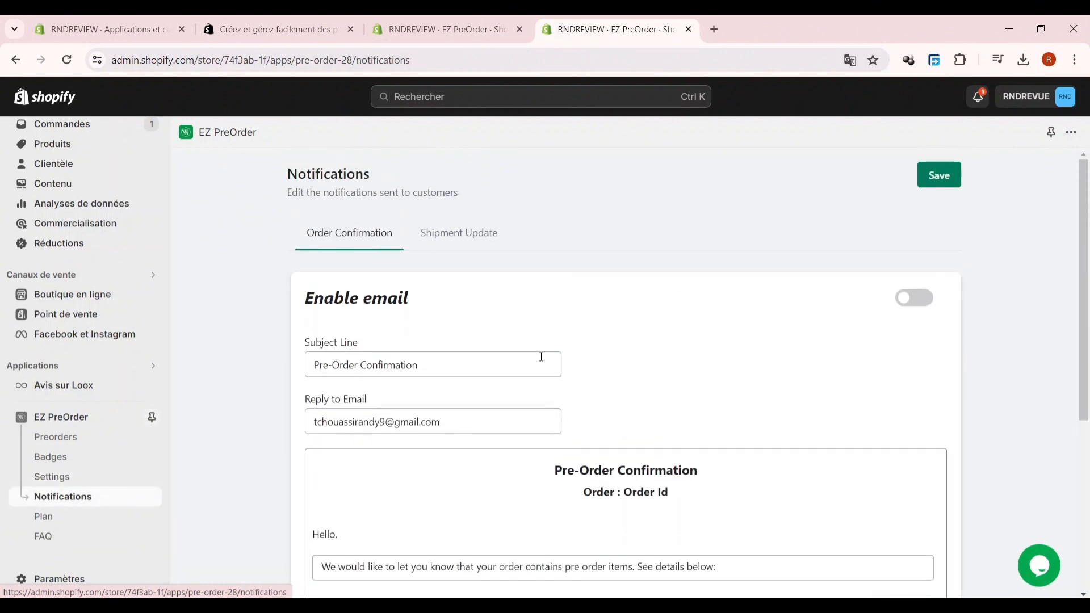
scroll(567, 358, "down", 3)
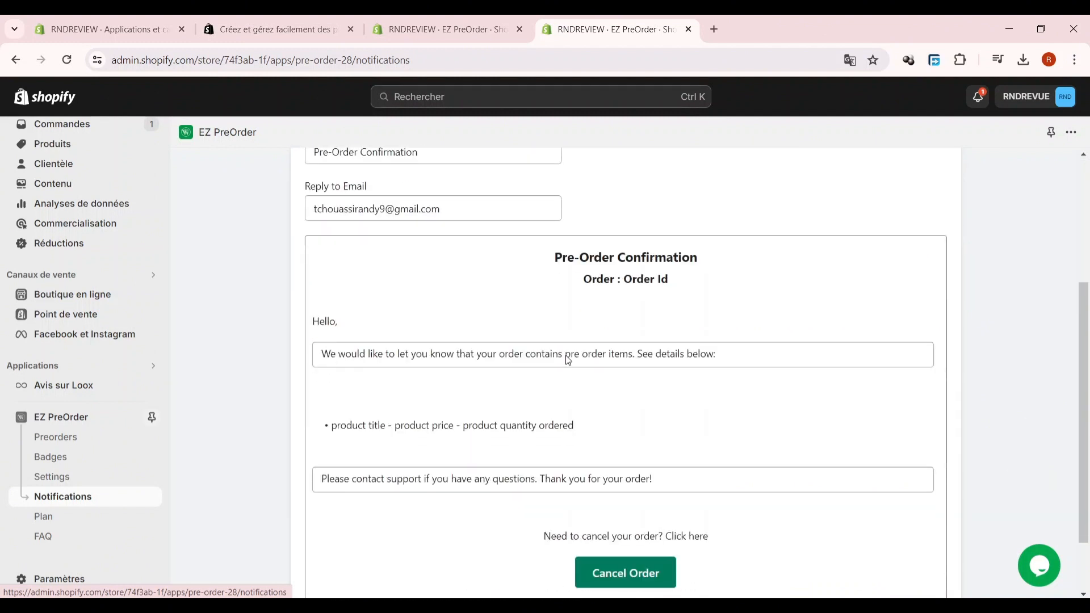
scroll(568, 363, "up", 3)
scroll(566, 357, "down", 2)
scroll(565, 356, "down", 3)
scroll(566, 352, "up", 5)
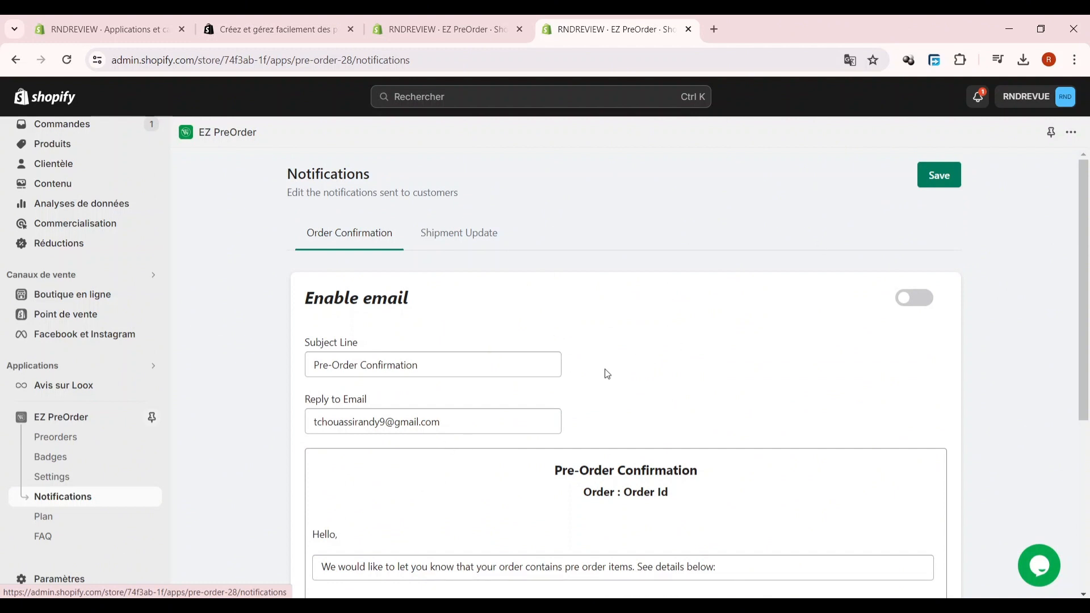
left_click(44, 516)
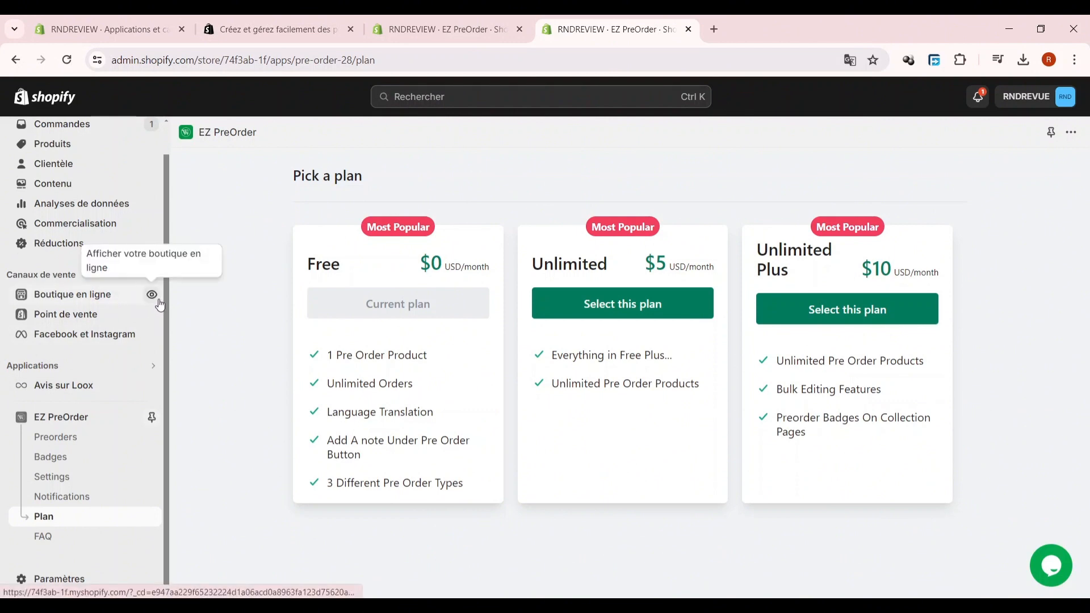
- Open the live online store to check the preorder on the storefront
left_click(152, 295)
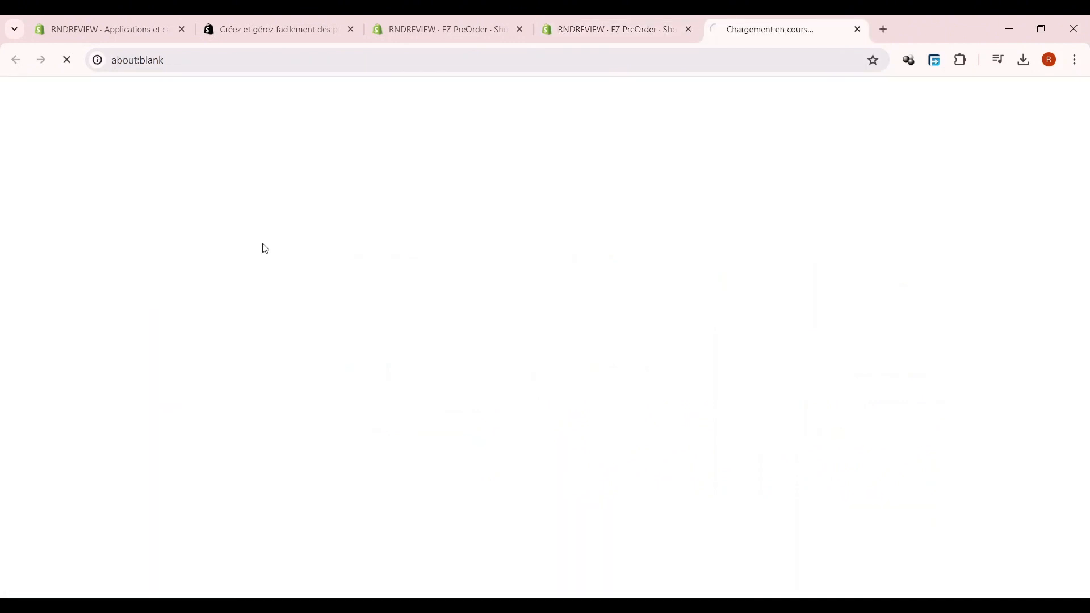